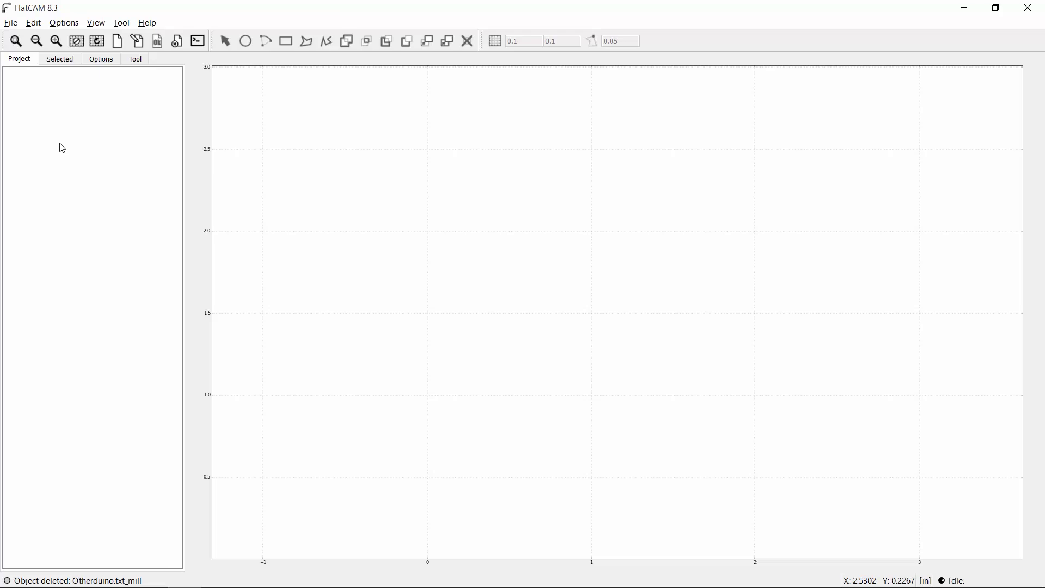
# - Open the Otherduino.gtl top copper layer as a Gerber file
pyautogui.click(11, 23)
pyautogui.click(34, 69)
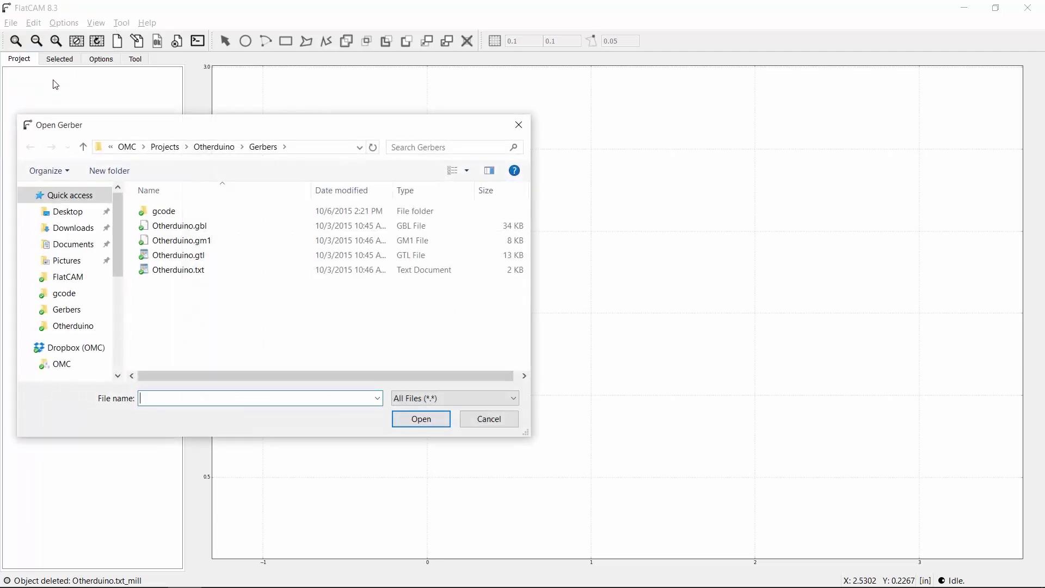
pyautogui.click(184, 260)
pyautogui.click(417, 425)
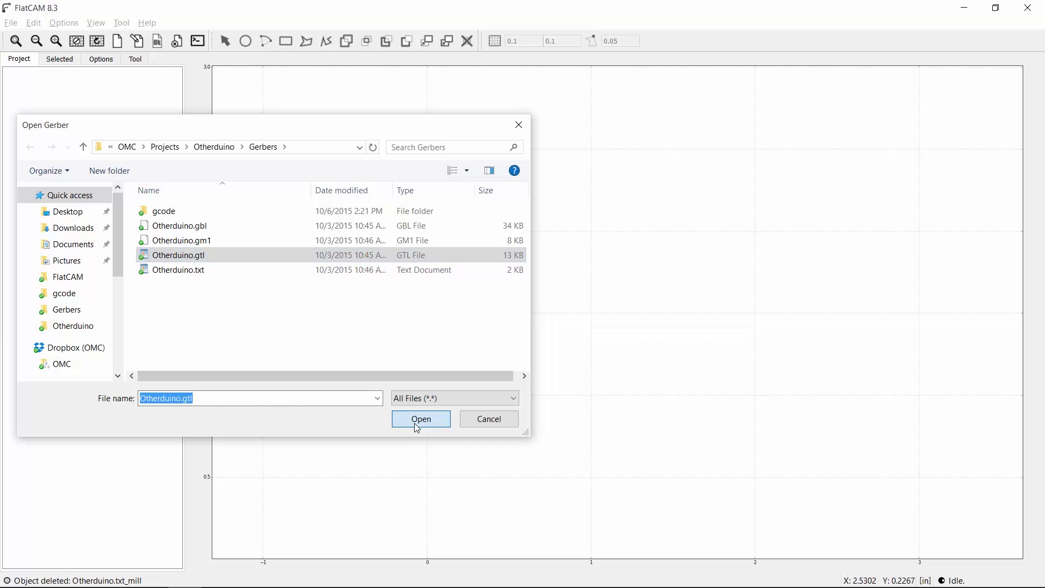
# - Open the Otherduino.txt drill file as an Excellon file
pyautogui.click(11, 22)
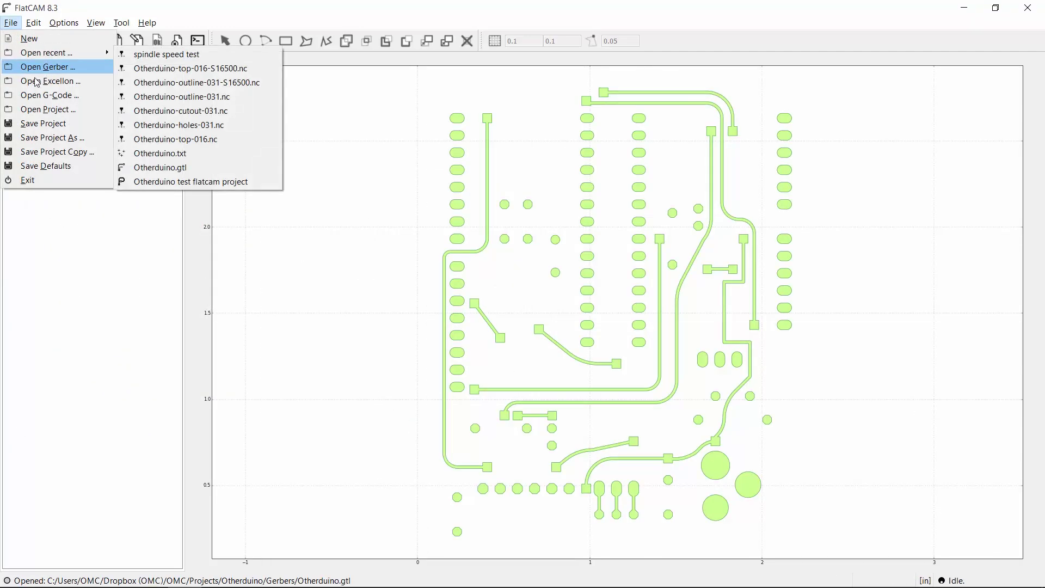
pyautogui.click(36, 83)
pyautogui.click(165, 269)
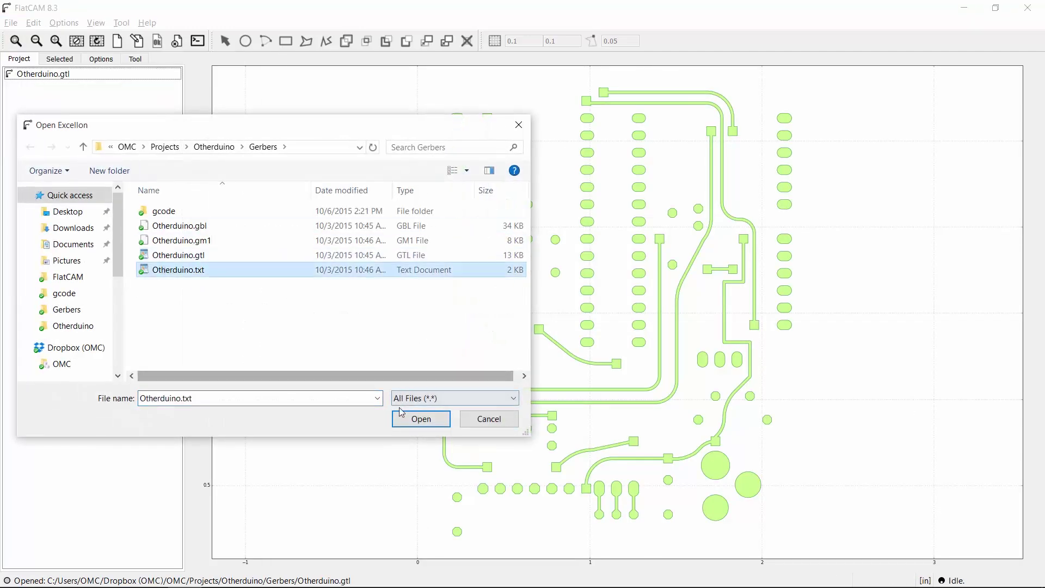
pyautogui.click(420, 418)
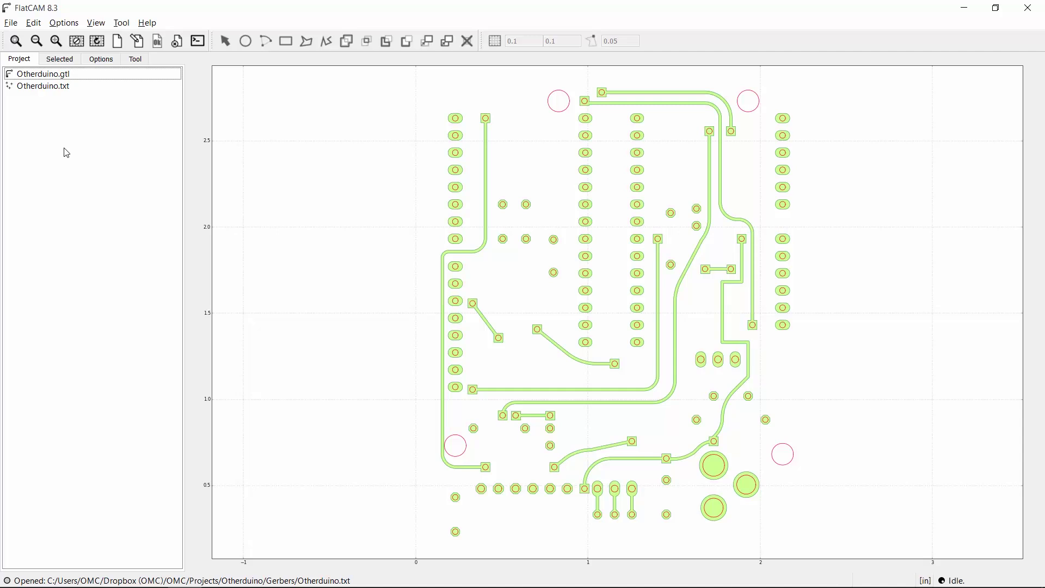
# - Set Otherduino.gtl's isolation tool diameter to 0.016 and generate the Otherduino.gtl_iso geometry
pyautogui.click(57, 77)
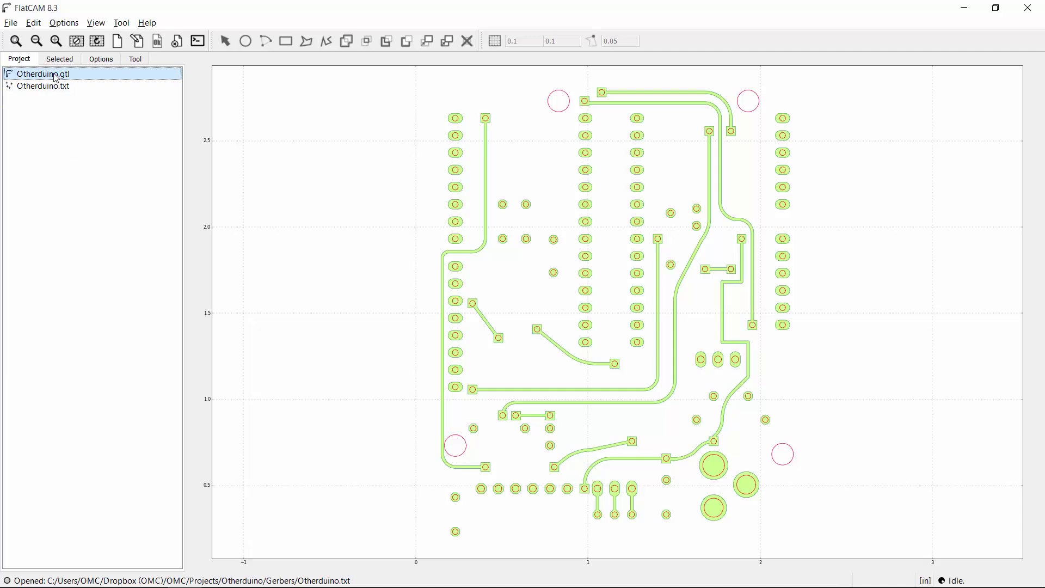
pyautogui.click(59, 60)
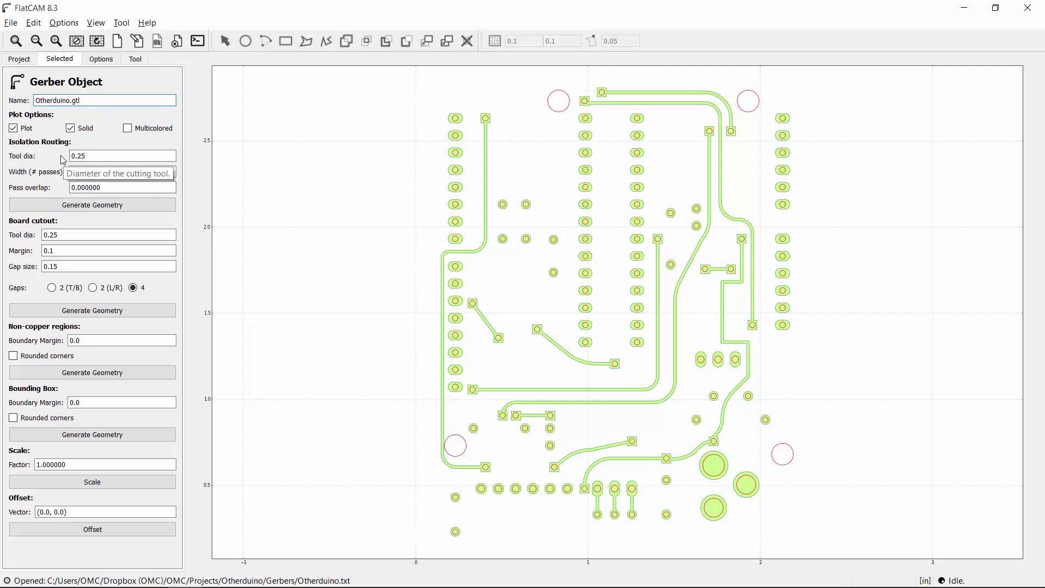
pyautogui.click(81, 156)
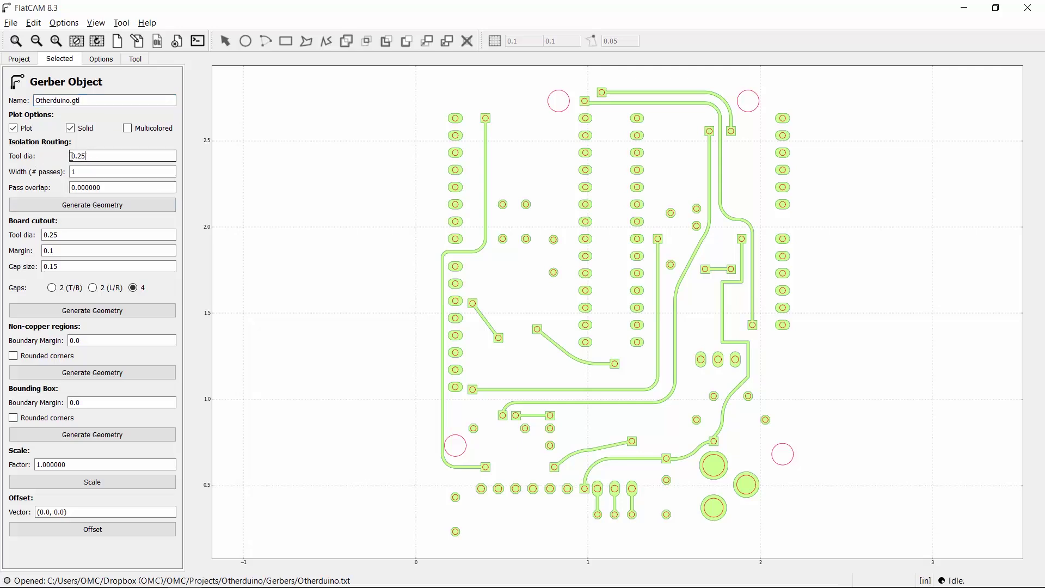
pyautogui.write('0.016')
pyautogui.click(66, 205)
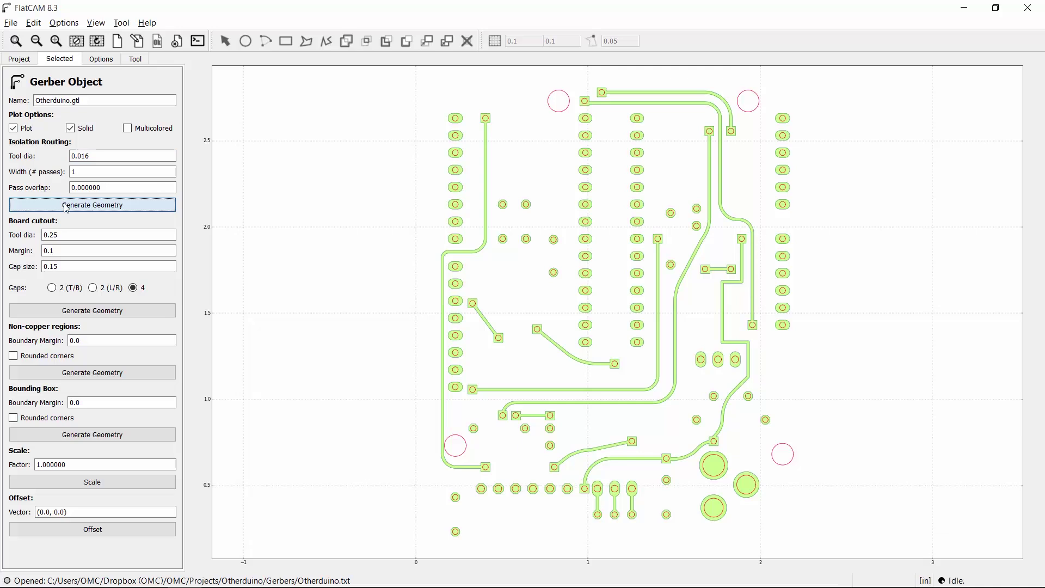
pyautogui.scroll(4, 462, 211)
pyautogui.scroll(1, 465, 211)
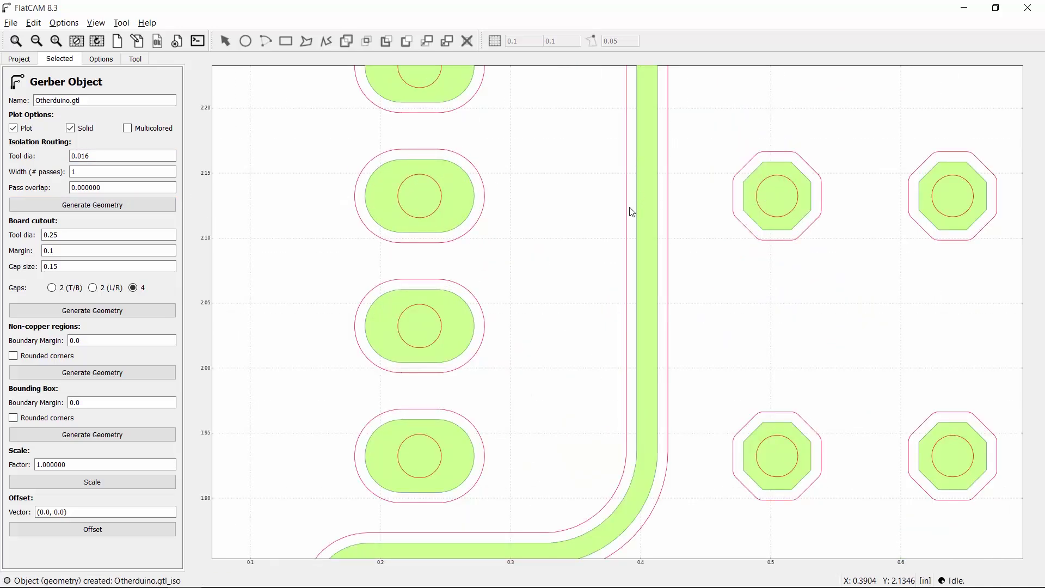
pyautogui.press('1')
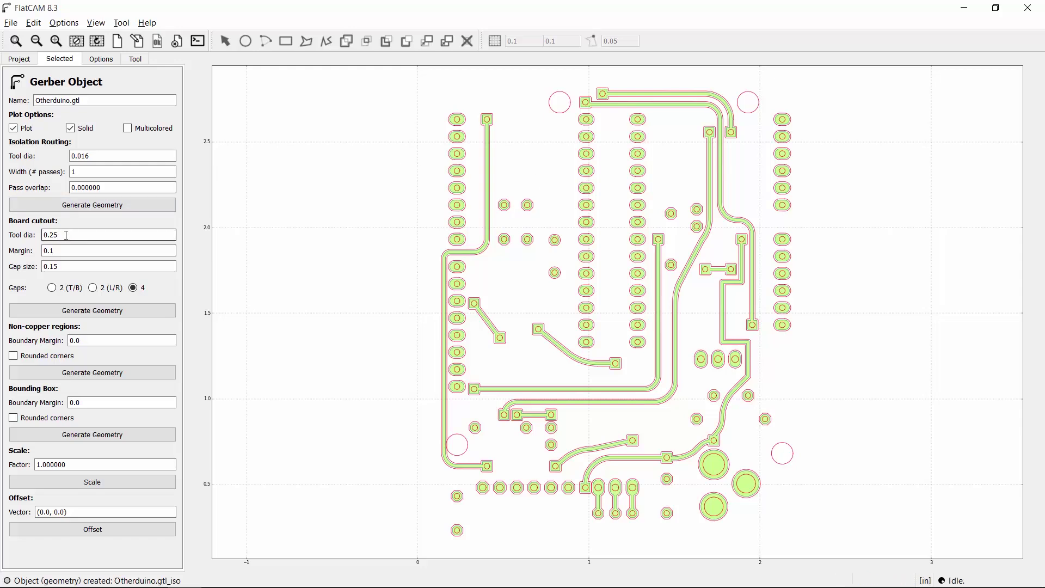
# - Set board cutout tool dia 0.031, margin 0.05 and gap size .1, then generate the cutout geometry
pyautogui.press('BackSpace')
pyautogui.press('BackSpace')
pyautogui.write('031')
pyautogui.click(66, 246)
pyautogui.press('BackSpace')
pyautogui.write('05')
pyautogui.click(71, 268)
pyautogui.press('BackSpace')
pyautogui.press('BackSpace')
pyautogui.press('BackSpace')
pyautogui.press('BackSpace')
pyautogui.write('.1')
pyautogui.press('Tab')
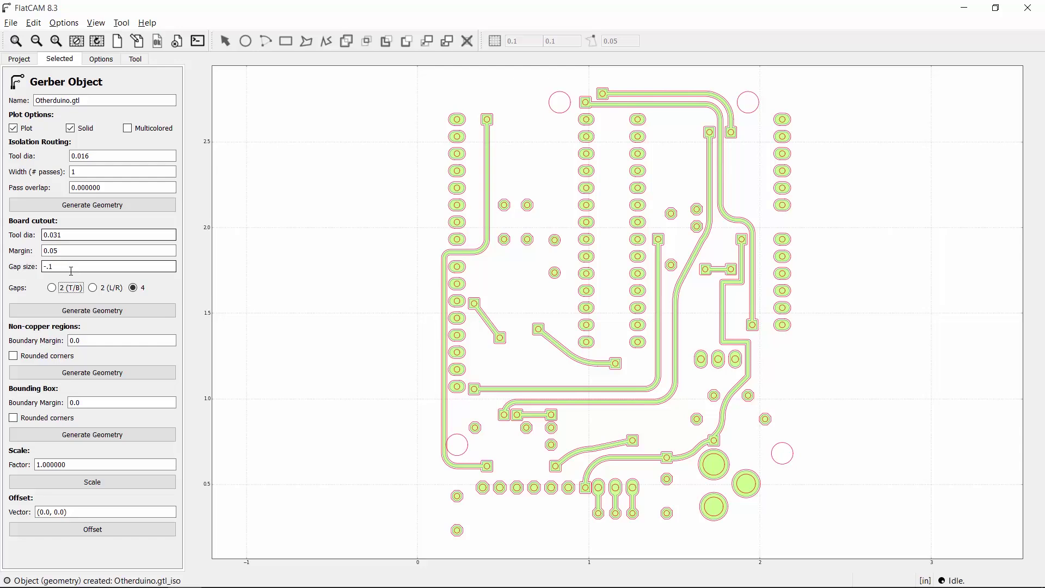
pyautogui.click(75, 312)
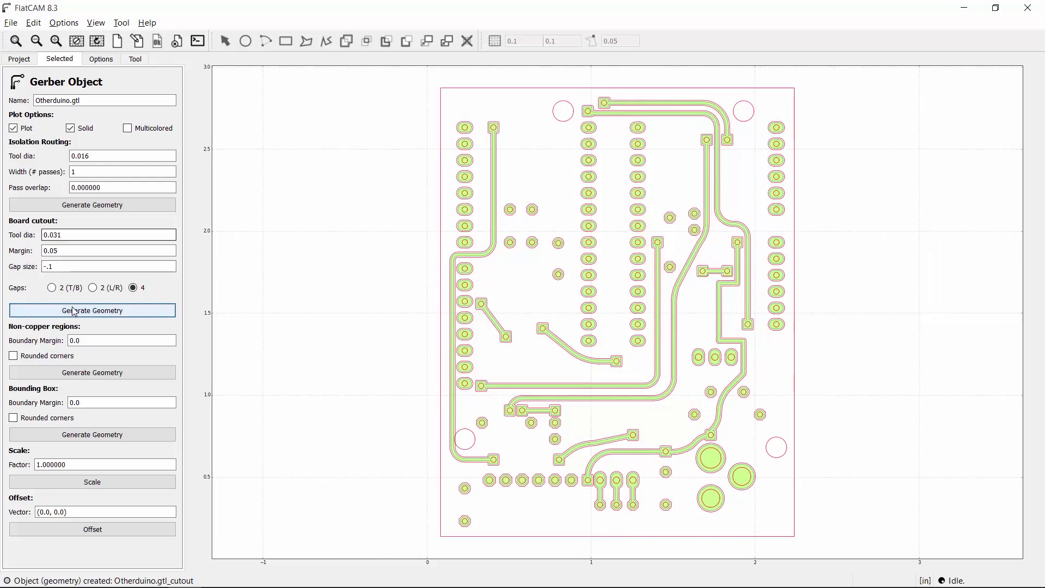
# - Select the large drill sizes in Otherduino.txt and generate Otherduino.txt_mill geometry with a 0.031 tool
pyautogui.click(24, 59)
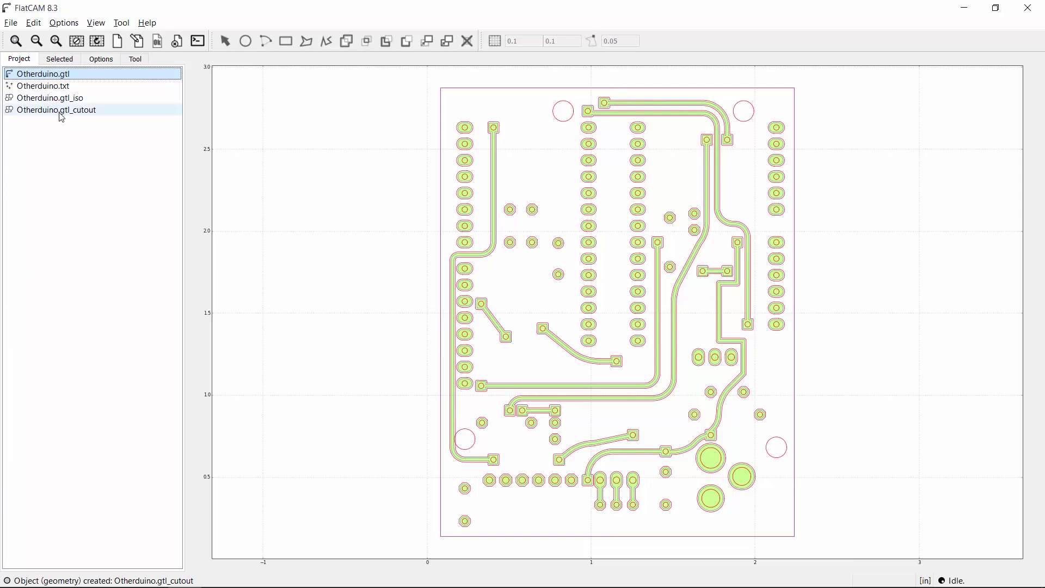
pyautogui.click(50, 88)
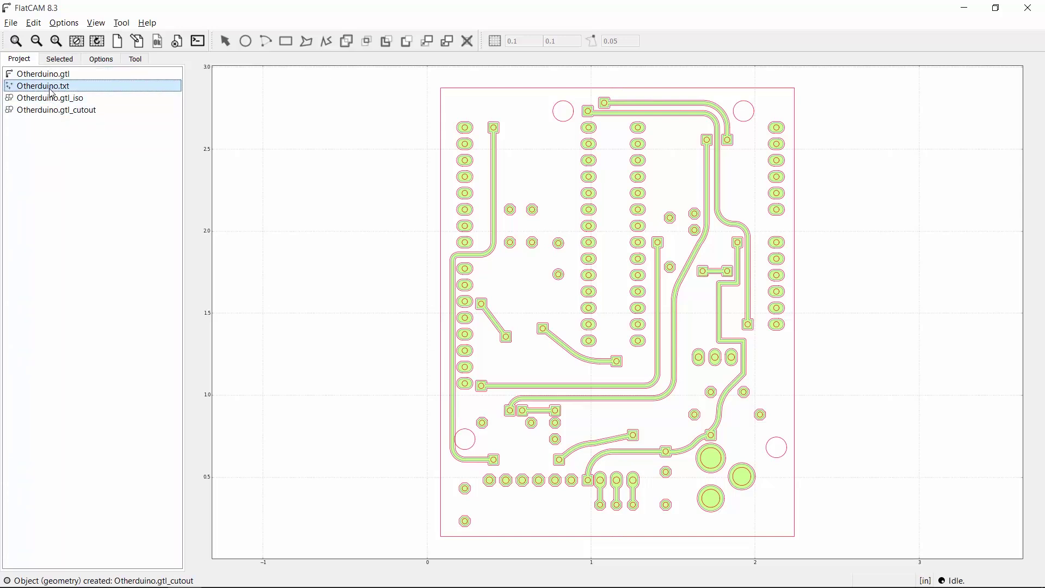
pyautogui.click(60, 59)
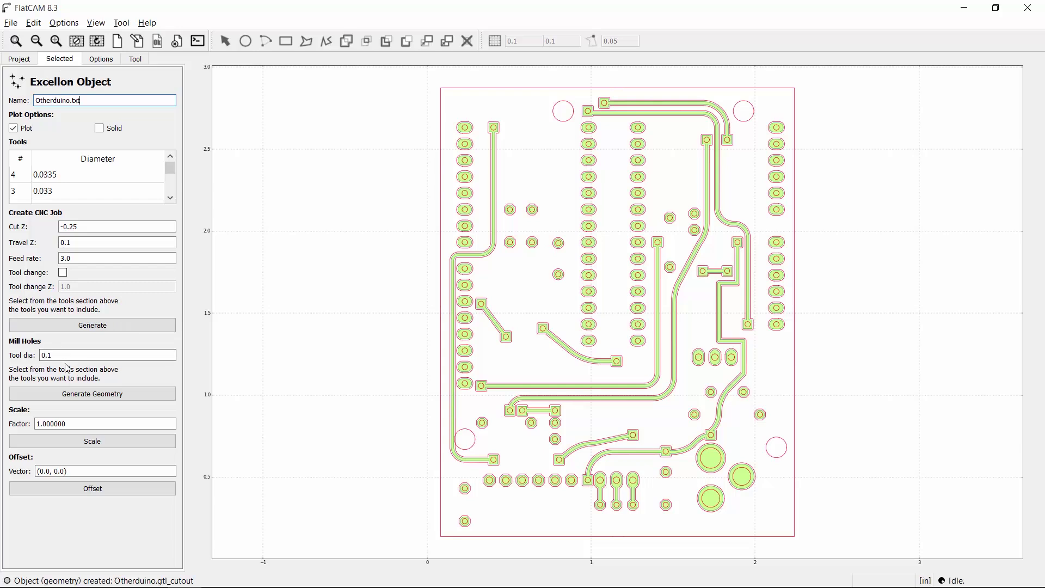
pyautogui.moveTo(22, 175); pyautogui.dragTo(24, 221)
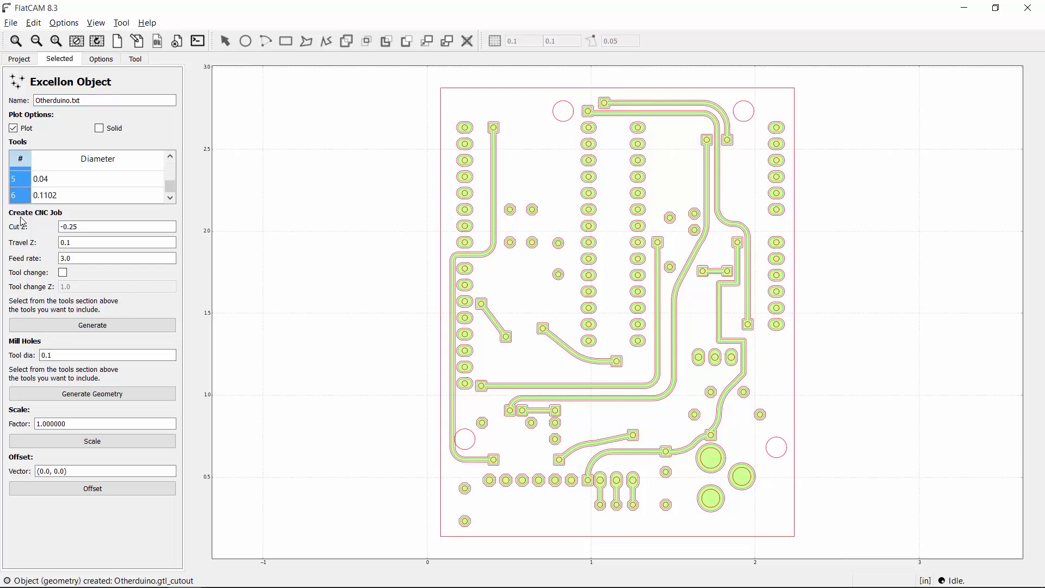
pyautogui.click(73, 357)
pyautogui.write('0.031')
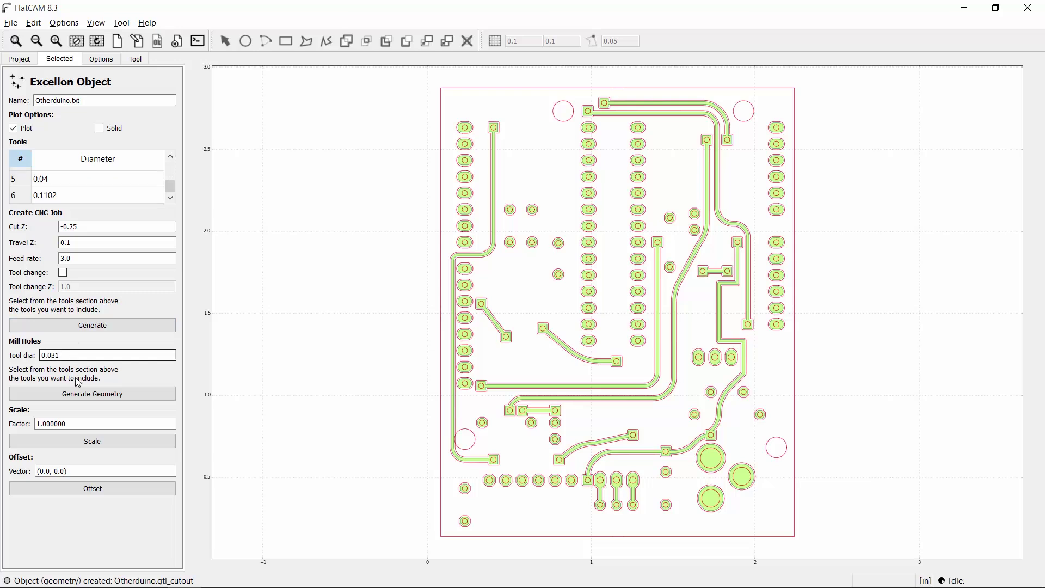
pyautogui.click(83, 395)
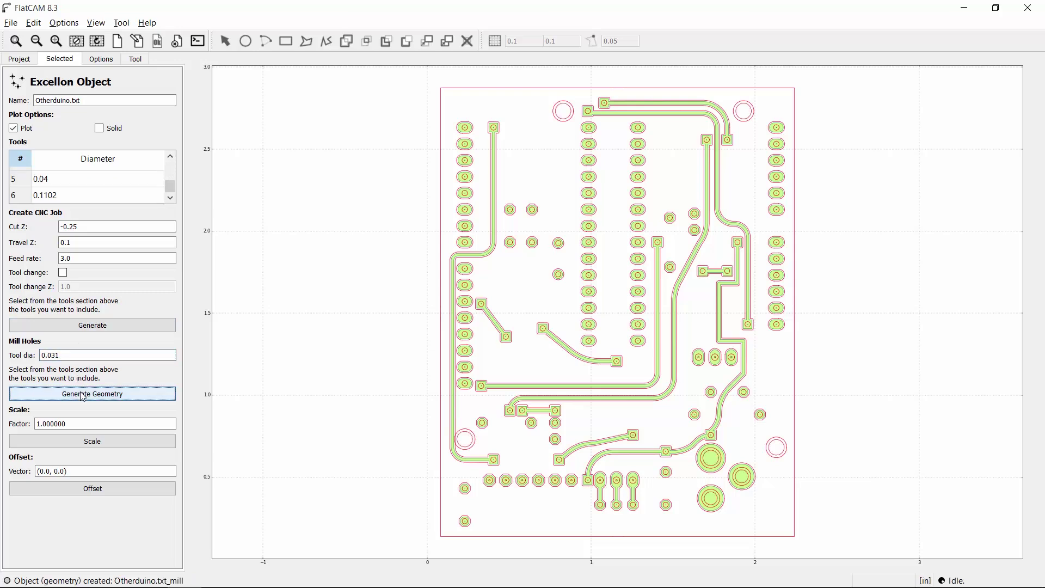
pyautogui.click(21, 60)
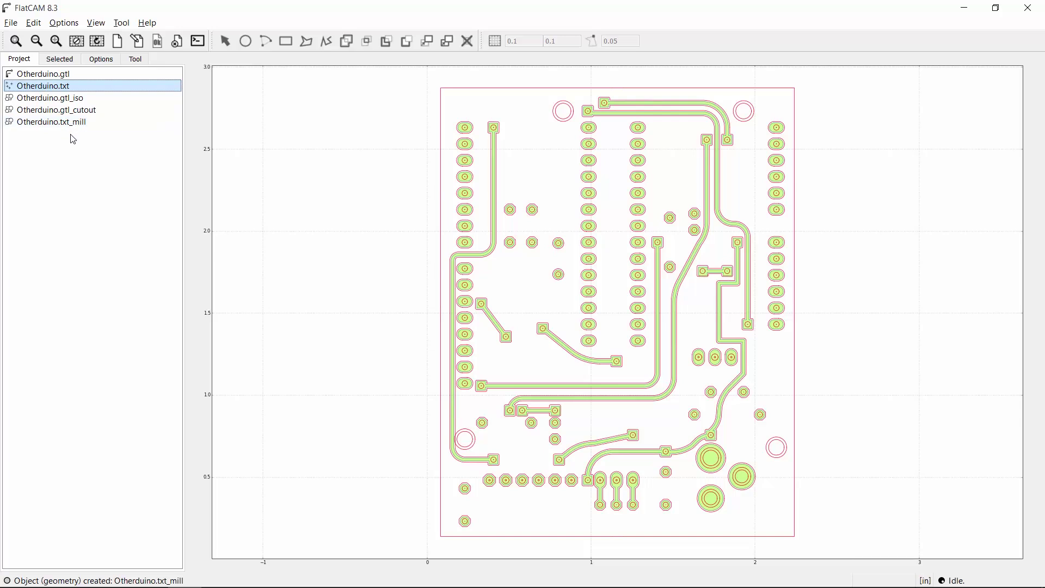
# - Generate the Otherduino.gtl_iso_cnc job from the isolation geometry with -0.005 cut Z and 15.0 feed rate
pyautogui.click(64, 99)
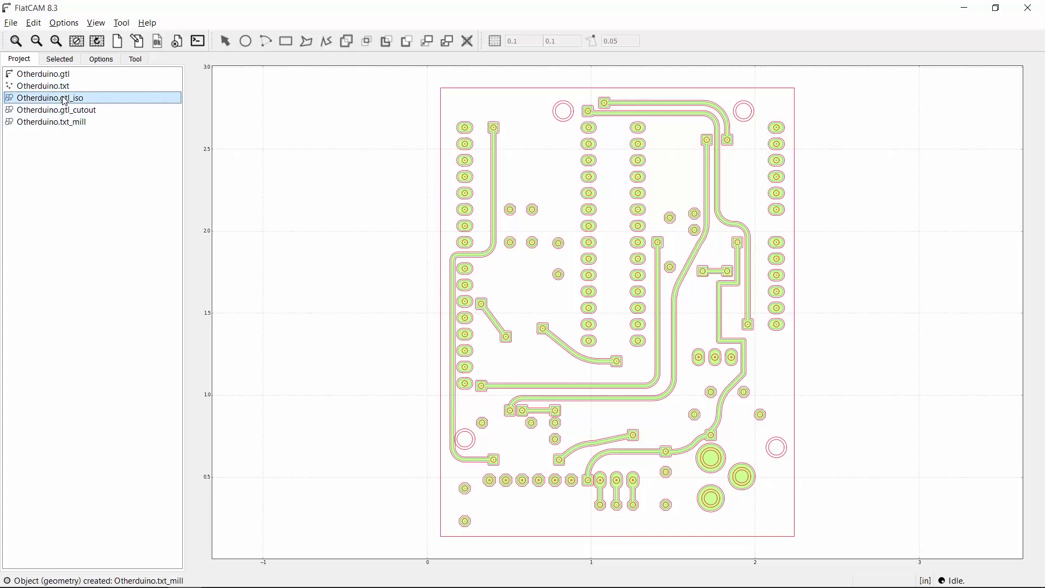
pyautogui.click(61, 60)
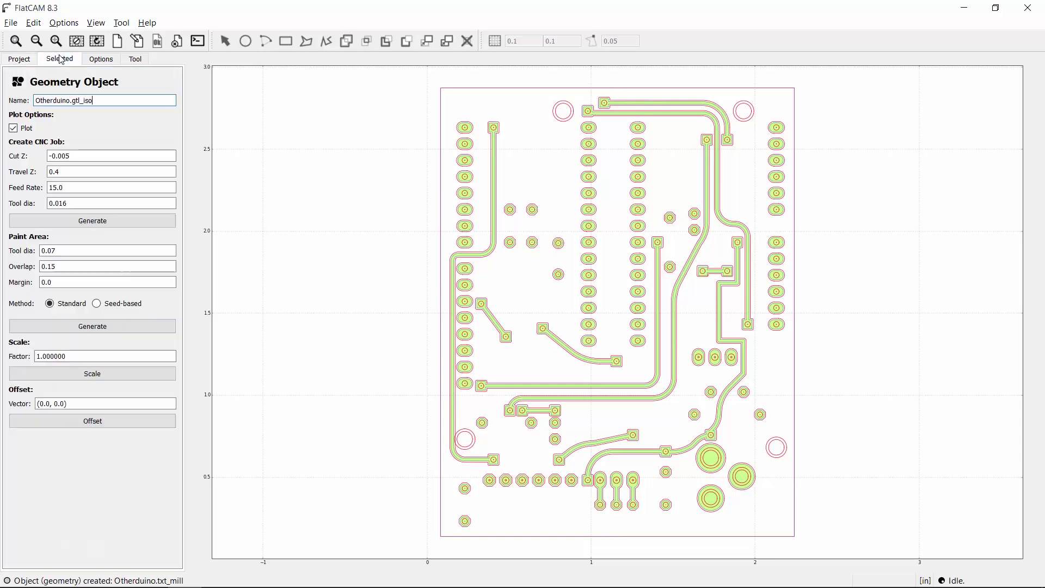
pyautogui.click(78, 204)
pyautogui.click(81, 223)
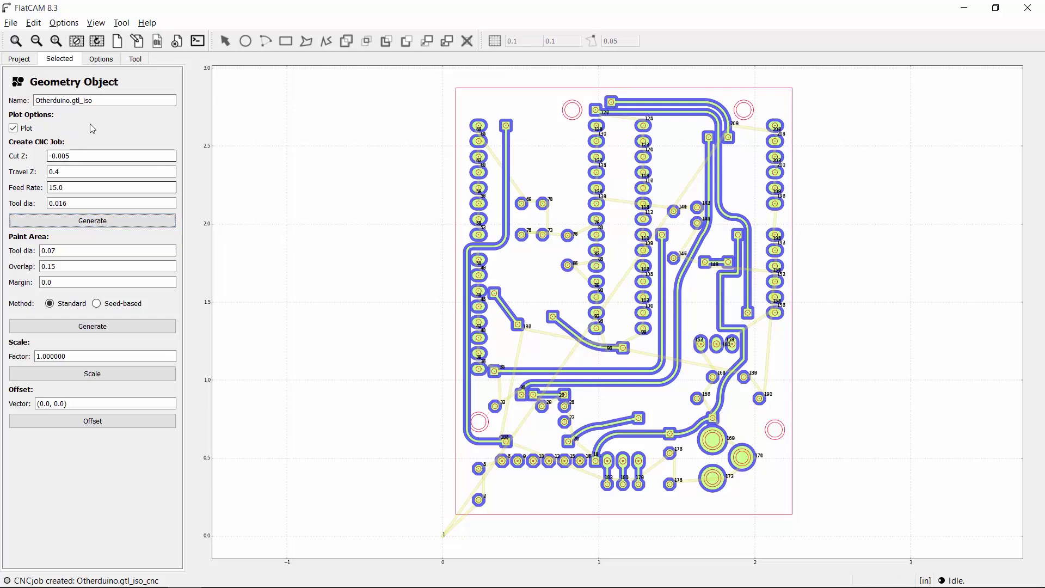
# - Select the Otherduino.gtl_cutout geometry and set its cut depth to -0.063
pyautogui.click(18, 59)
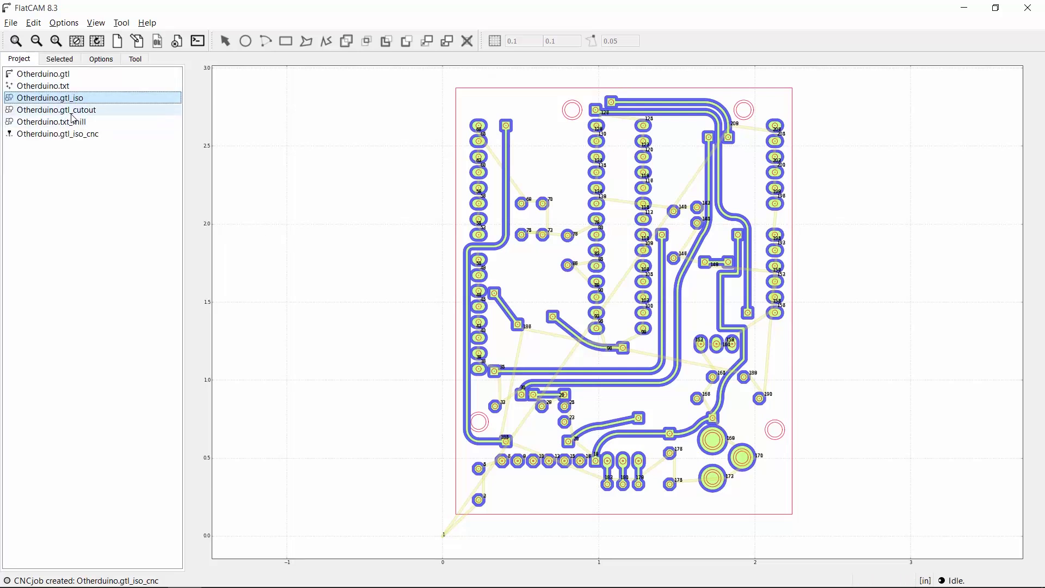
pyautogui.click(61, 110)
pyautogui.click(61, 59)
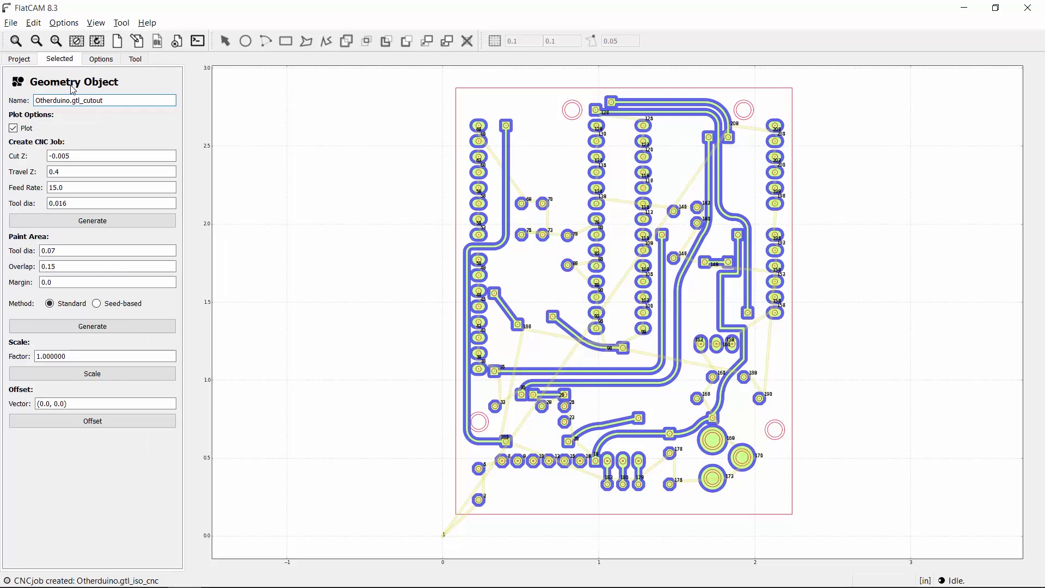
pyautogui.click(81, 157)
pyautogui.press('BackSpace')
pyautogui.press('BackSpace')
pyautogui.write('63')
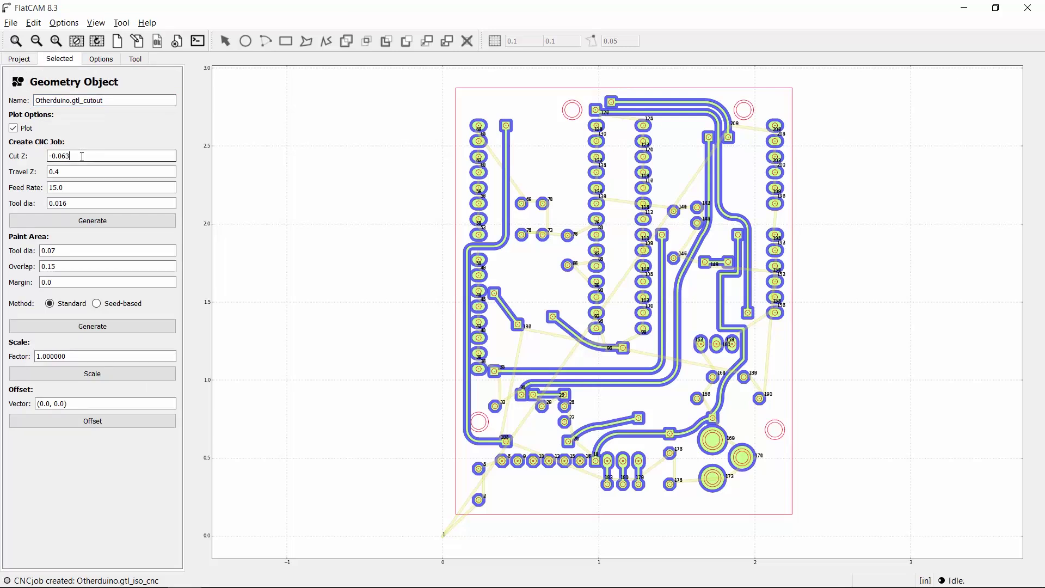
# - Set the cutout feed rate to 6 and tool diameter to 0.031, then generate its CNC job
pyautogui.click(79, 192)
pyautogui.press('BackSpace')
pyautogui.press('BackSpace')
pyautogui.press('BackSpace')
pyautogui.press('BackSpace')
pyautogui.write('6')
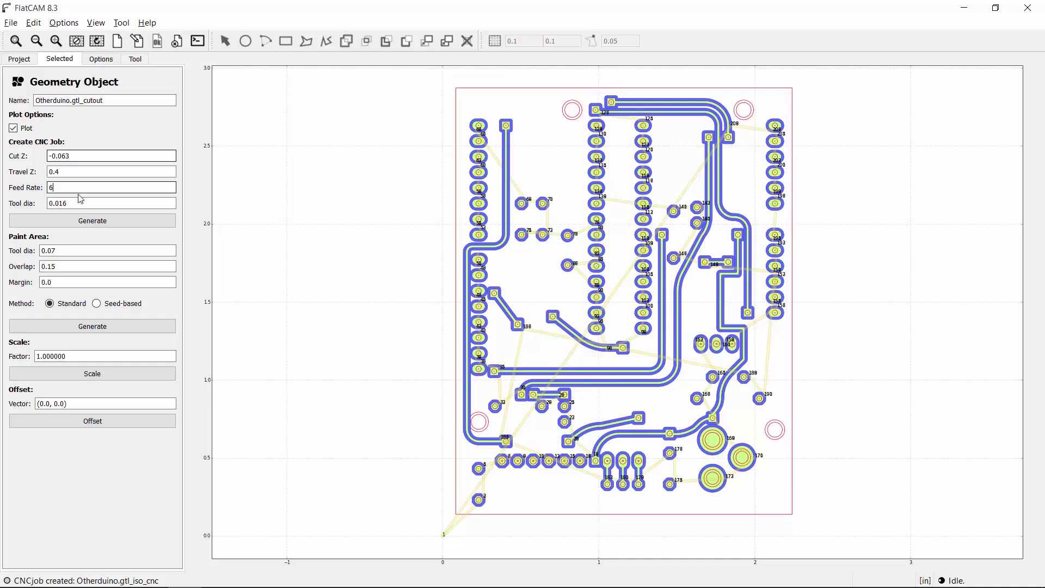
pyautogui.click(78, 204)
pyautogui.press('BackSpace')
pyautogui.press('BackSpace')
pyautogui.write('31')
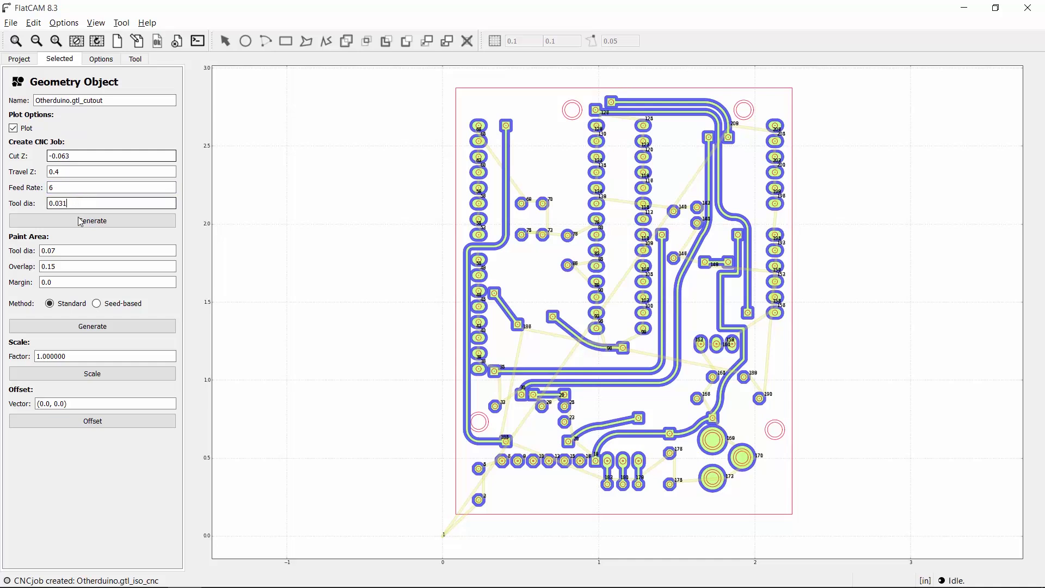
pyautogui.click(80, 222)
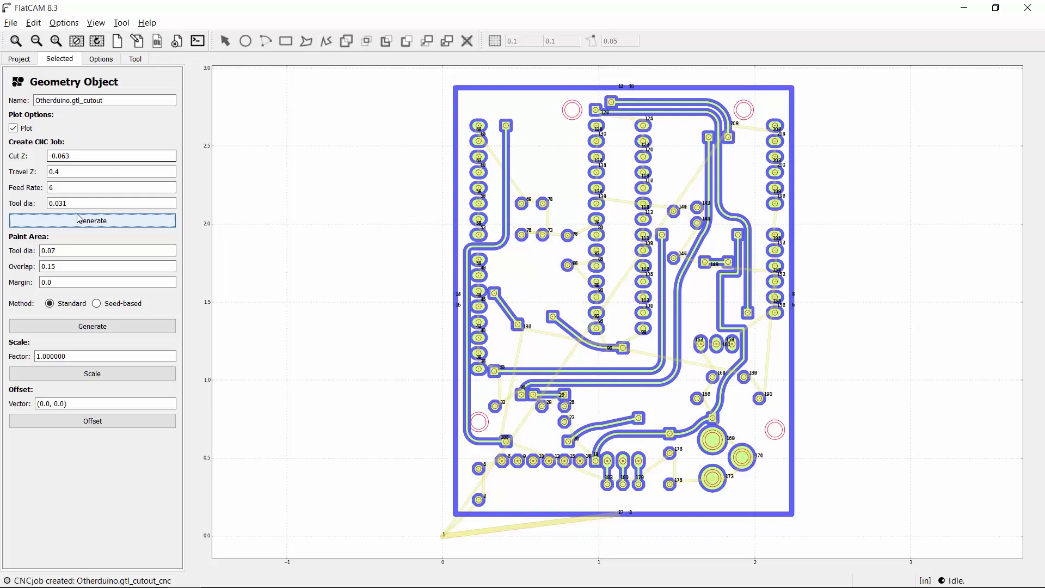
# - Give Otherduino.txt_mill a -0.063 cut Z and 0.031 tool diameter, then generate its CNC job
pyautogui.click(27, 61)
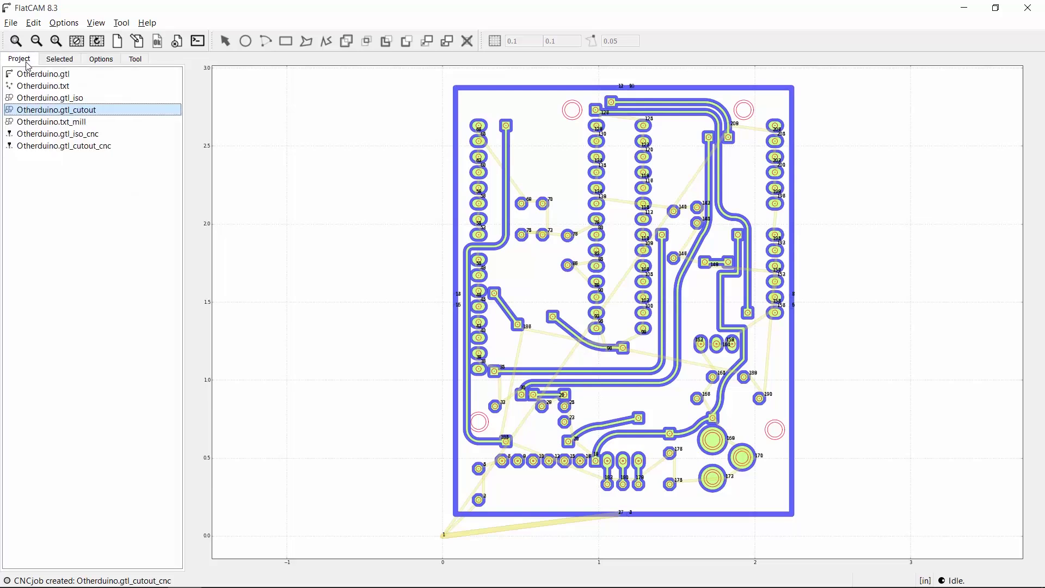
pyautogui.click(60, 125)
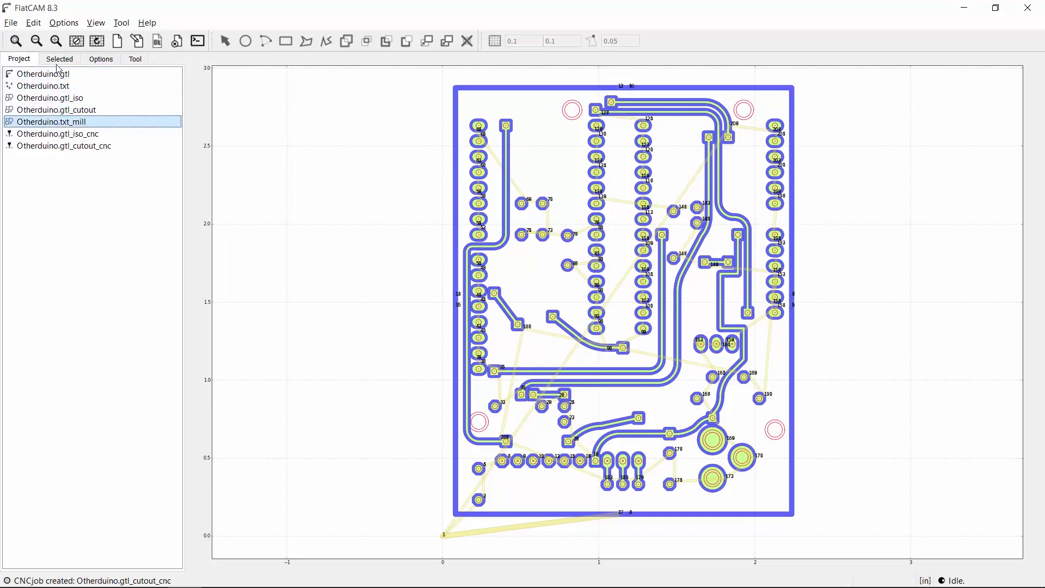
pyautogui.doubleClick(60, 125)
pyautogui.click(81, 155)
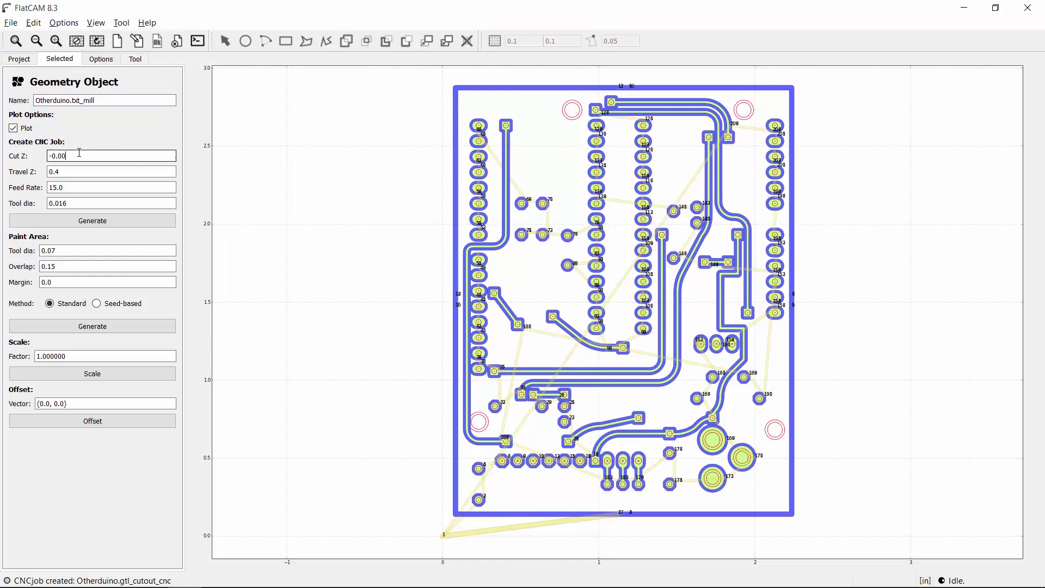
pyautogui.press('BackSpace')
pyautogui.press('BackSpace')
pyautogui.write('63')
pyautogui.click(77, 187)
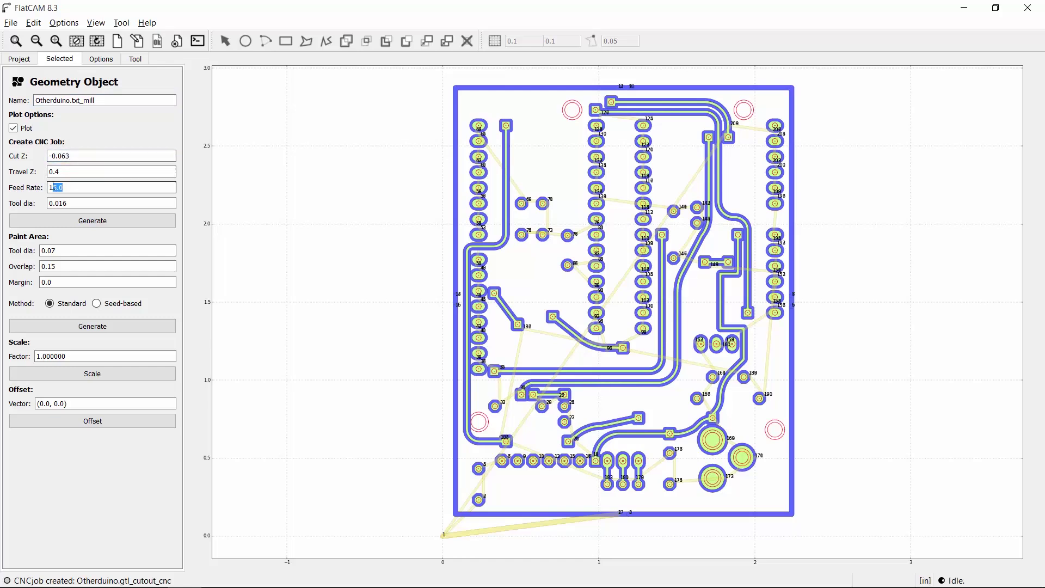
pyautogui.click(76, 188)
pyautogui.moveTo(68, 203); pyautogui.dragTo(60, 204)
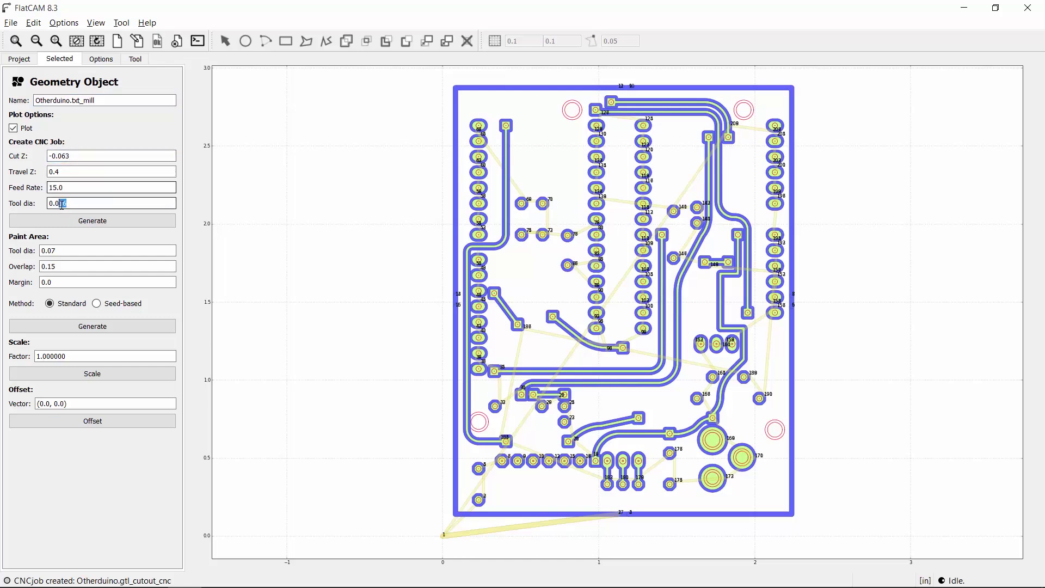
pyautogui.write('31')
pyautogui.click(77, 222)
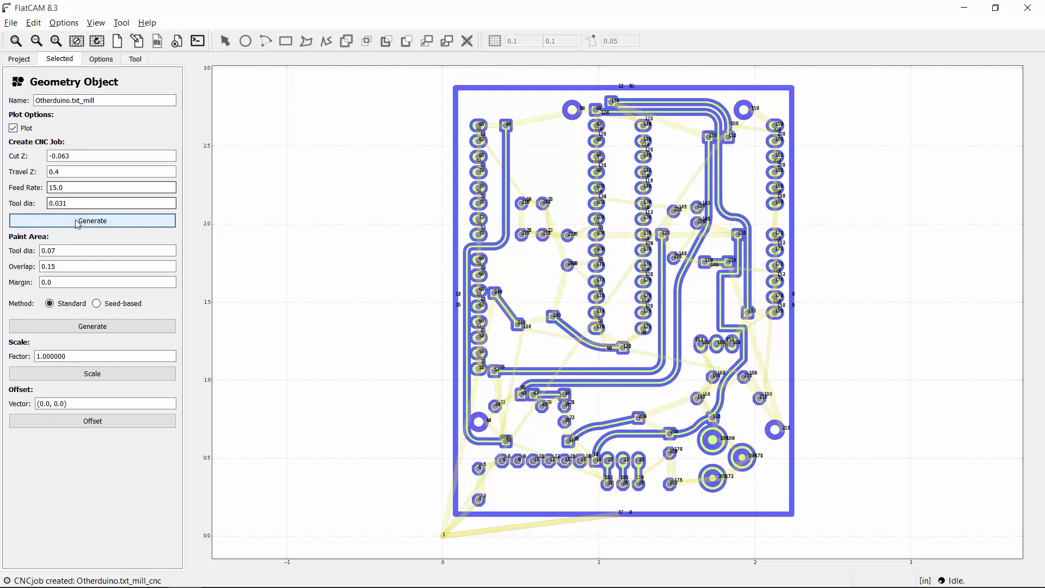
pyautogui.click(20, 58)
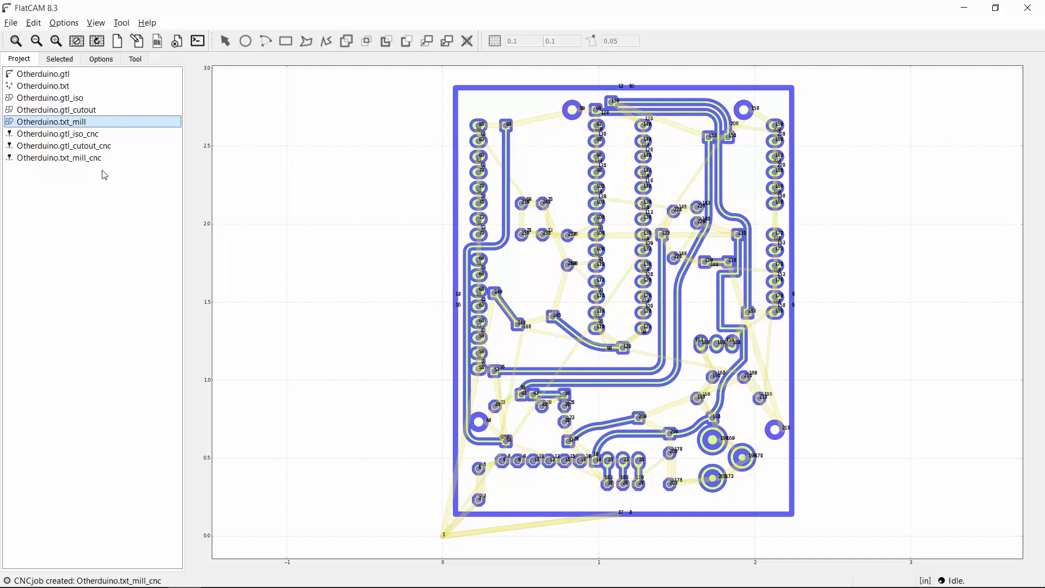
# - Prepend spindle speed S16500 to the Otherduino.gtl_iso_cnc G-code
pyautogui.click(86, 135)
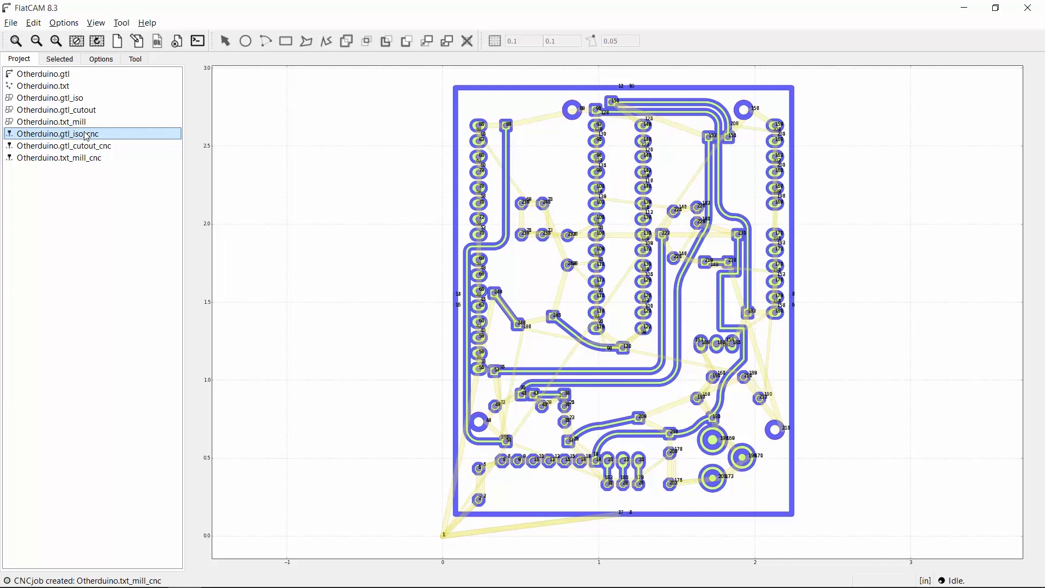
pyautogui.click(61, 59)
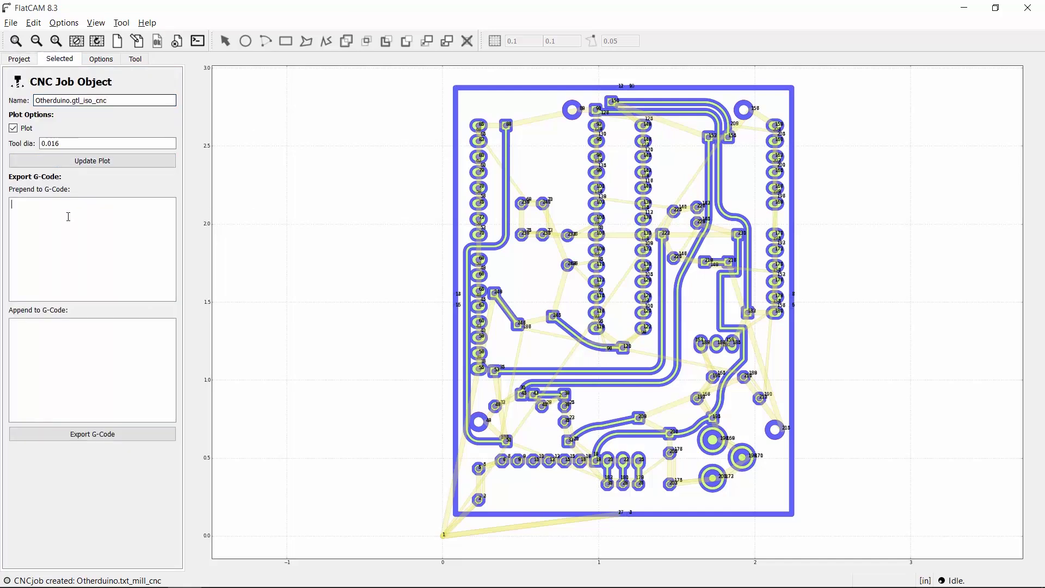
pyautogui.write('S16500')
# - Export the isolation G-code into the gcode folder as Otherduino-top-016.nc
pyautogui.click(79, 435)
pyautogui.doubleClick(159, 212)
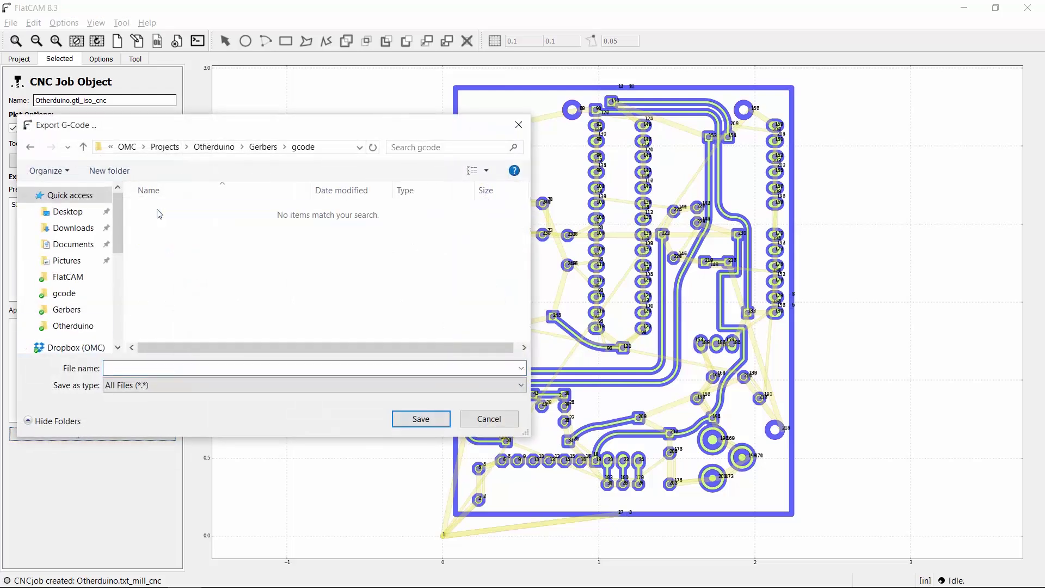
pyautogui.click(171, 366)
pyautogui.write('Otherduino-top-016.nc')
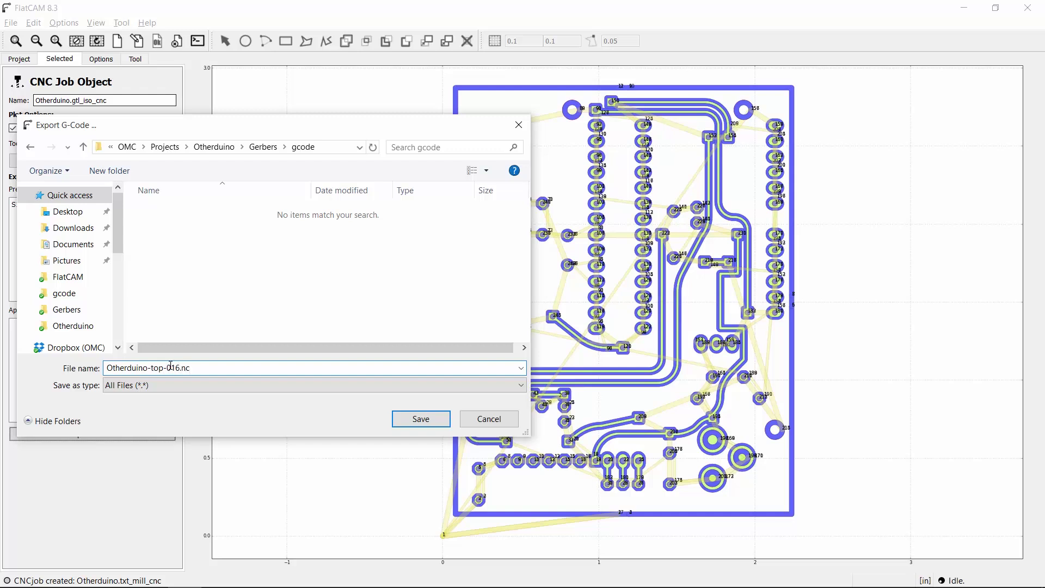
pyautogui.press('Return')
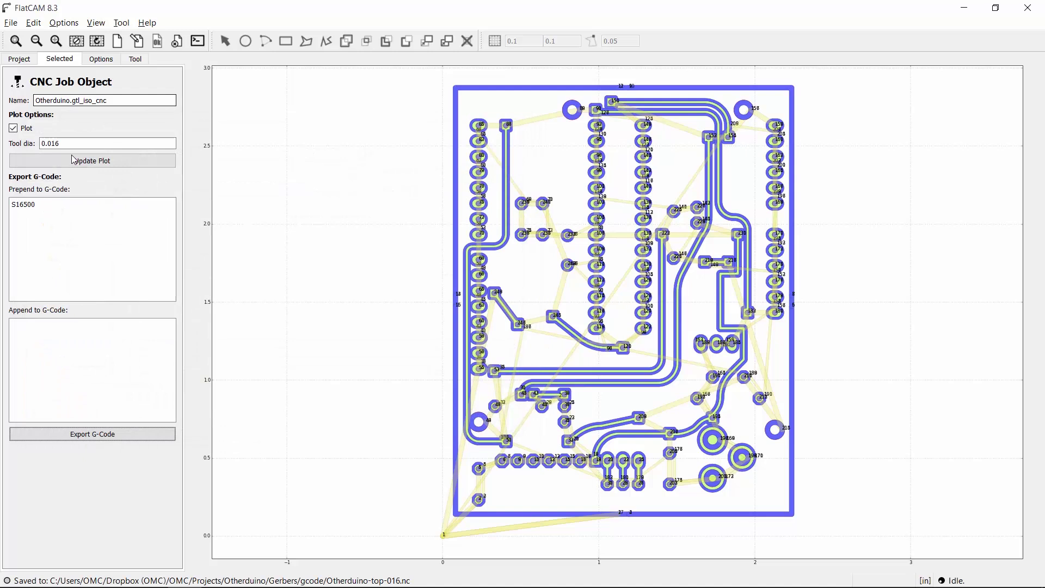
# - Prepend S16500 to the cutout job and export it as Otherduino-cutout-031.nc
pyautogui.click(19, 59)
pyautogui.doubleClick(62, 147)
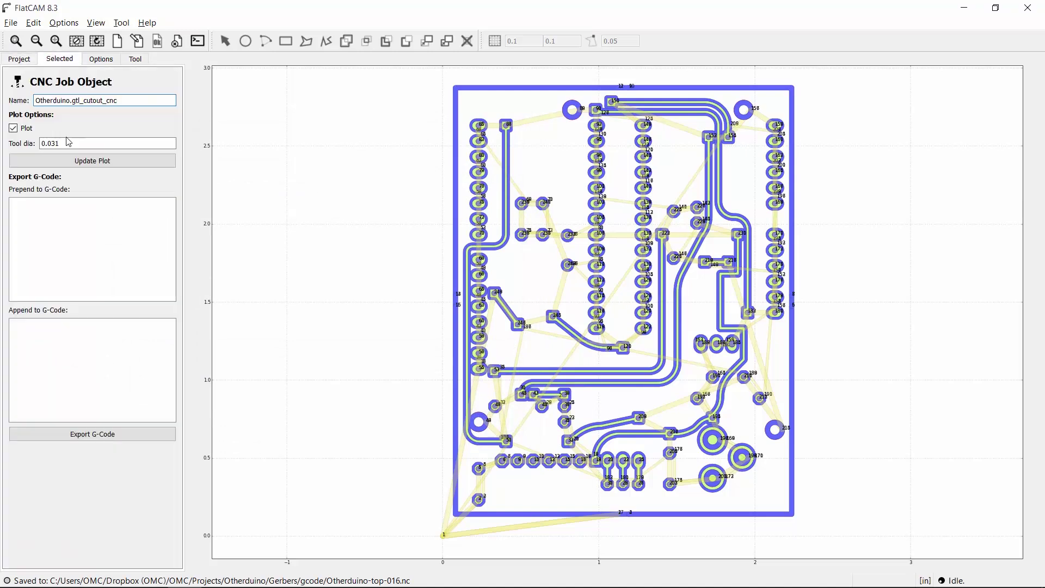
pyautogui.click(73, 231)
pyautogui.hotkey('ctrl', 'v')
pyautogui.click(72, 434)
pyautogui.write('Otherduino-cutout-031.nc')
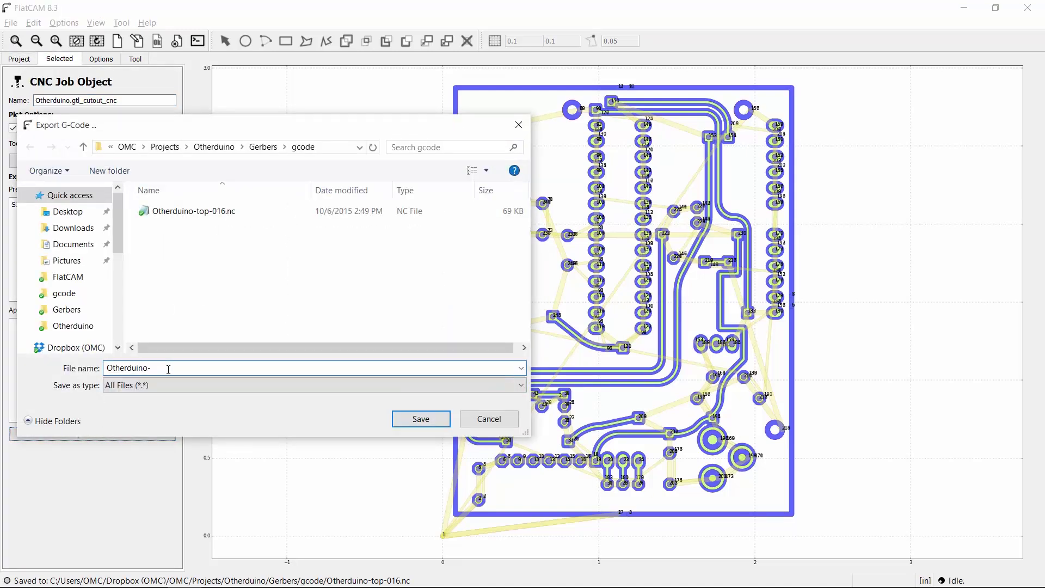
pyautogui.press('Return')
# - Prepend S16500 to the hole-milling job and export it as Otherduino-holes-031.nc
pyautogui.click(20, 59)
pyautogui.doubleClick(60, 158)
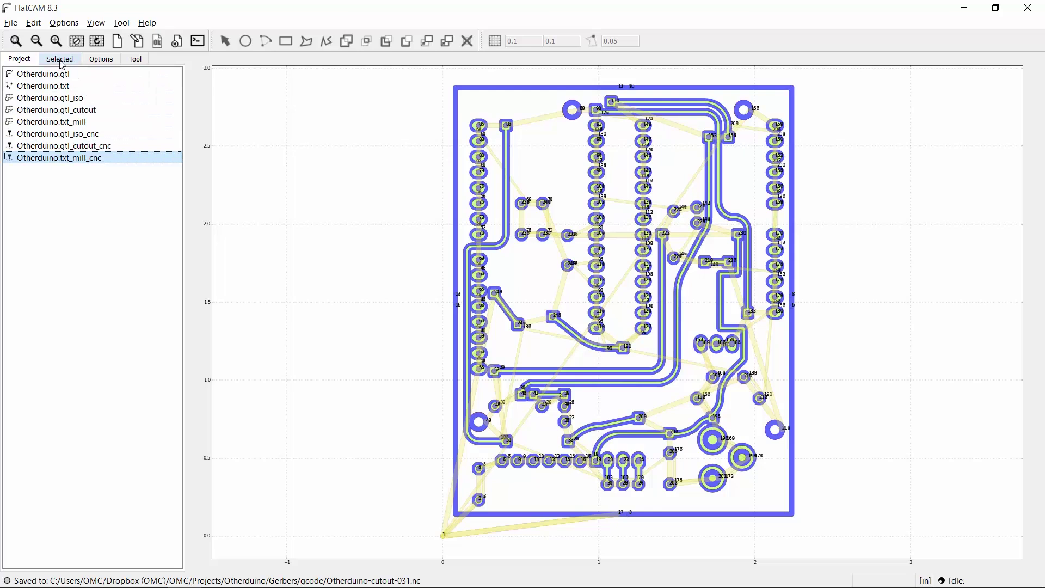
pyautogui.click(79, 224)
pyautogui.hotkey('ctrl', 'v')
pyautogui.click(73, 433)
pyautogui.write('Otherduino-holes-031.nc')
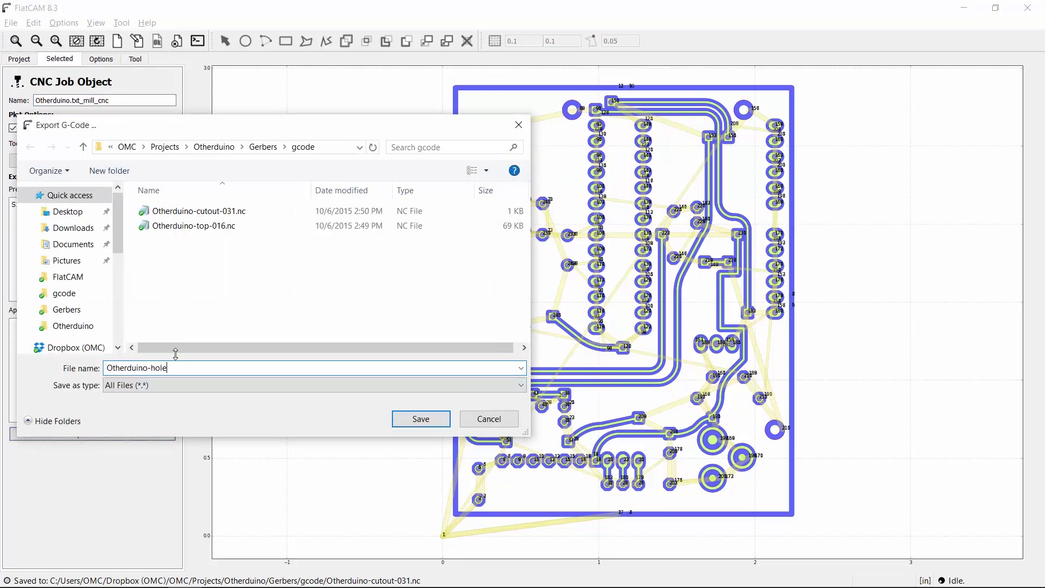
pyautogui.press('Return')
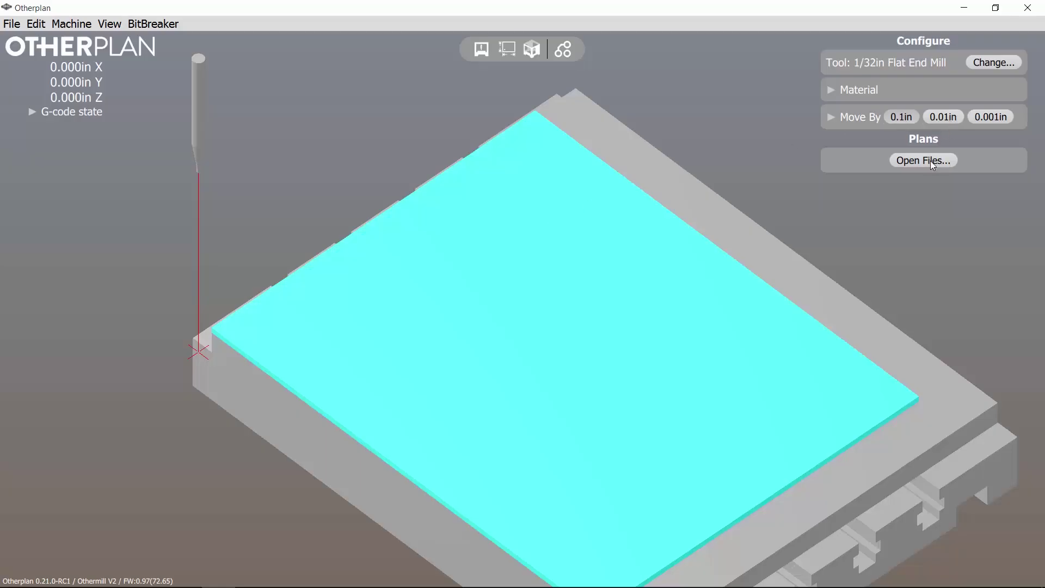
# - Load all three exported Otherduino .nc files into Otherplan
pyautogui.click(928, 161)
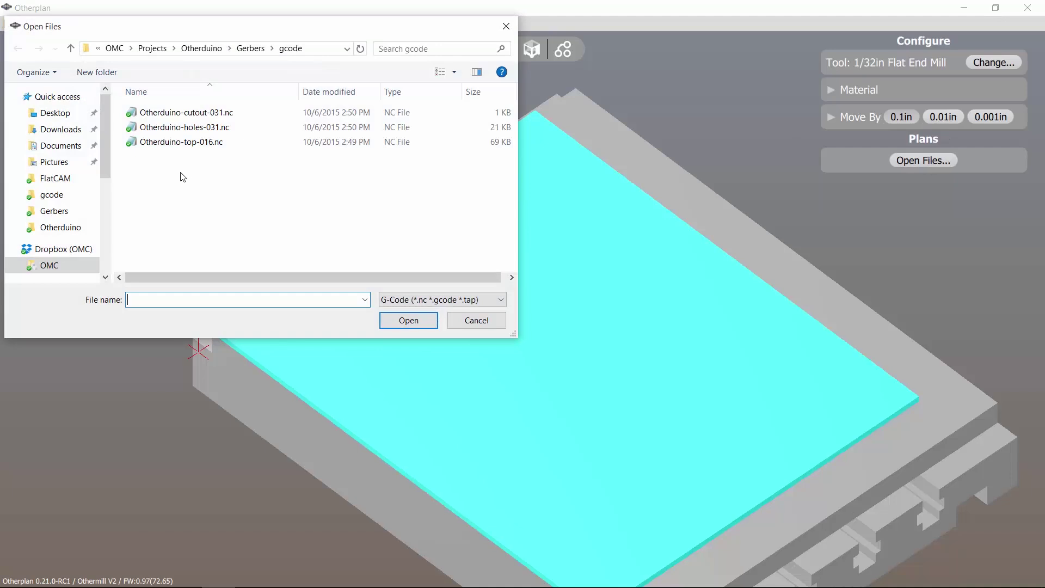
pyautogui.moveTo(181, 172); pyautogui.dragTo(153, 110)
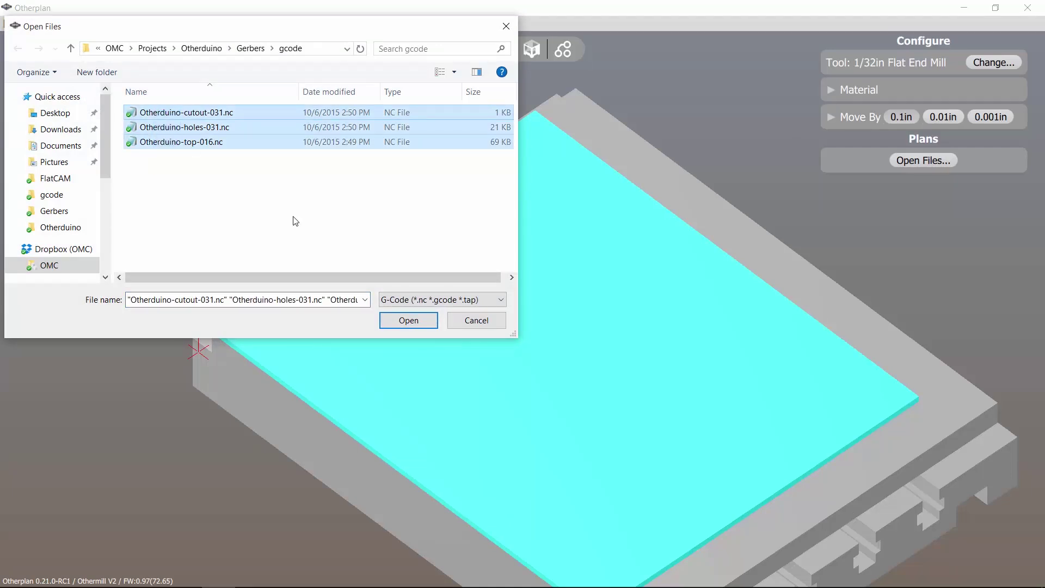
pyautogui.click(406, 321)
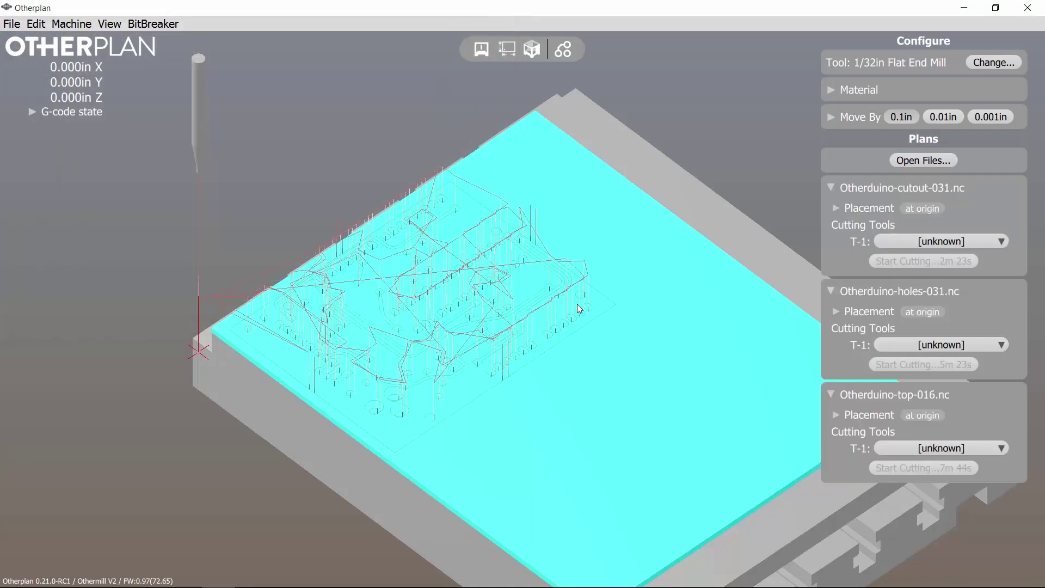
# - Assign 1/32in Flat End Mills to the cutout and holes plans and a 1/64in to the top traces
pyautogui.click(910, 244)
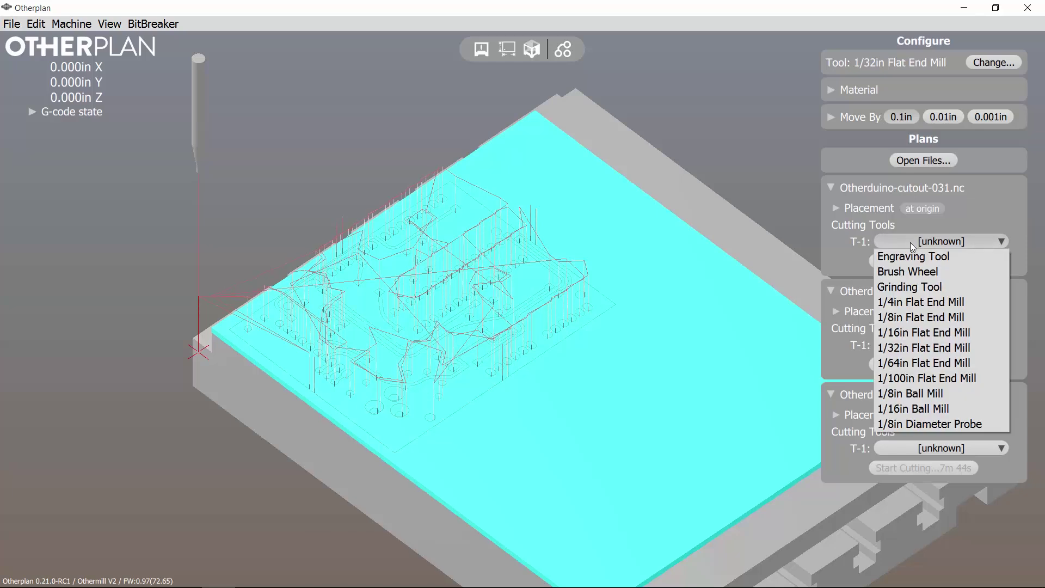
pyautogui.click(915, 347)
pyautogui.click(914, 344)
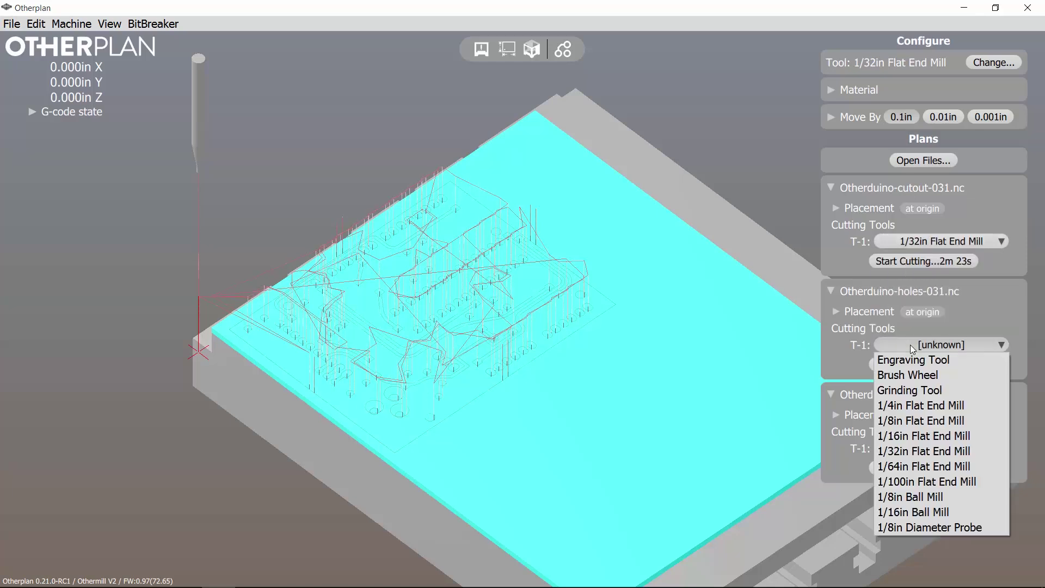
pyautogui.click(923, 452)
pyautogui.click(924, 449)
pyautogui.click(932, 518)
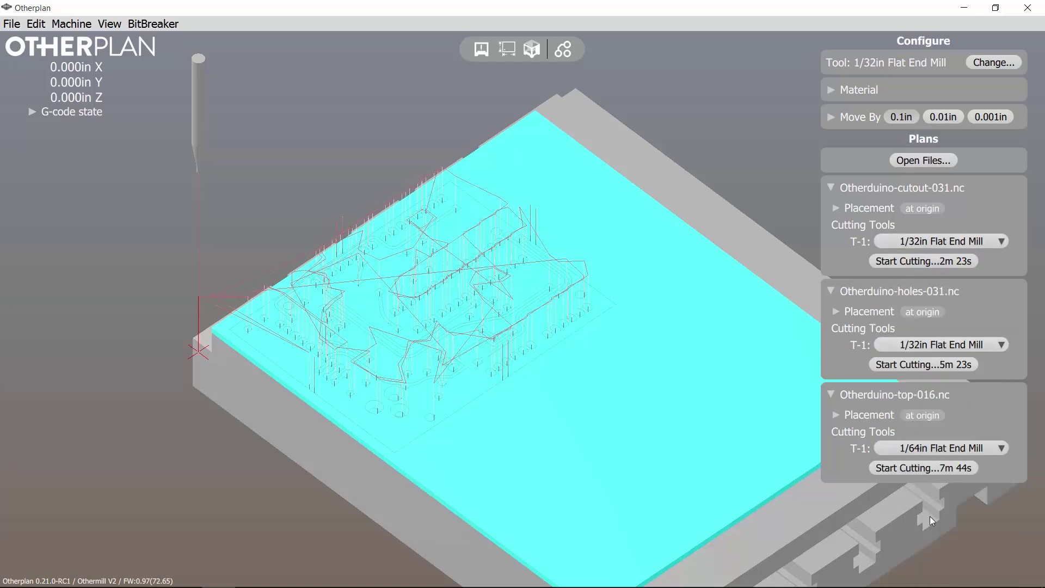